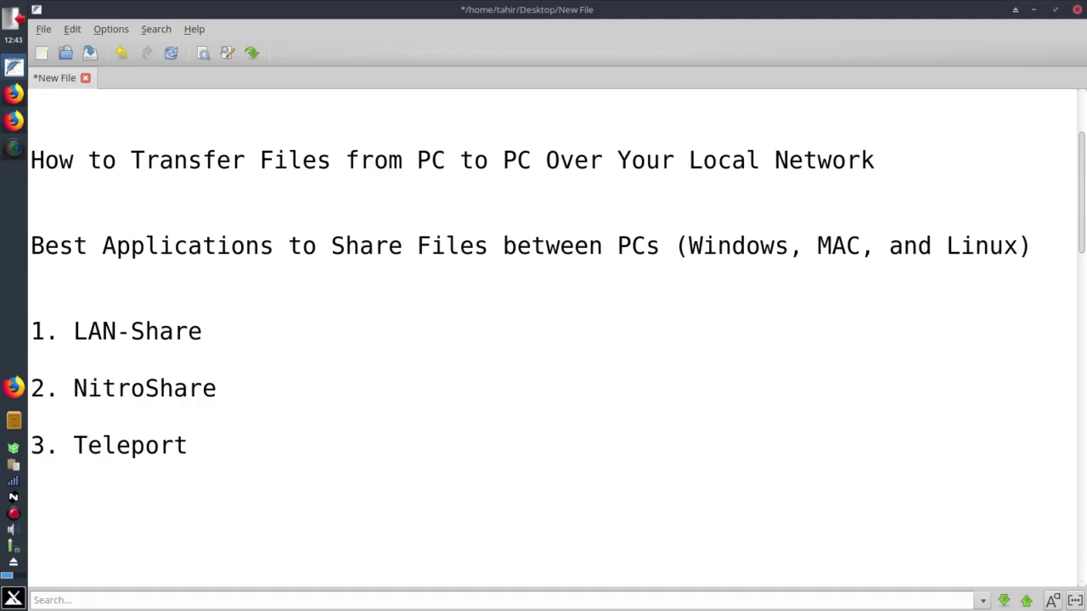
Switch to Firefox and review the LAN-Share GitHub page, including its repository files, README description, install instructions and features.
click(14, 120)
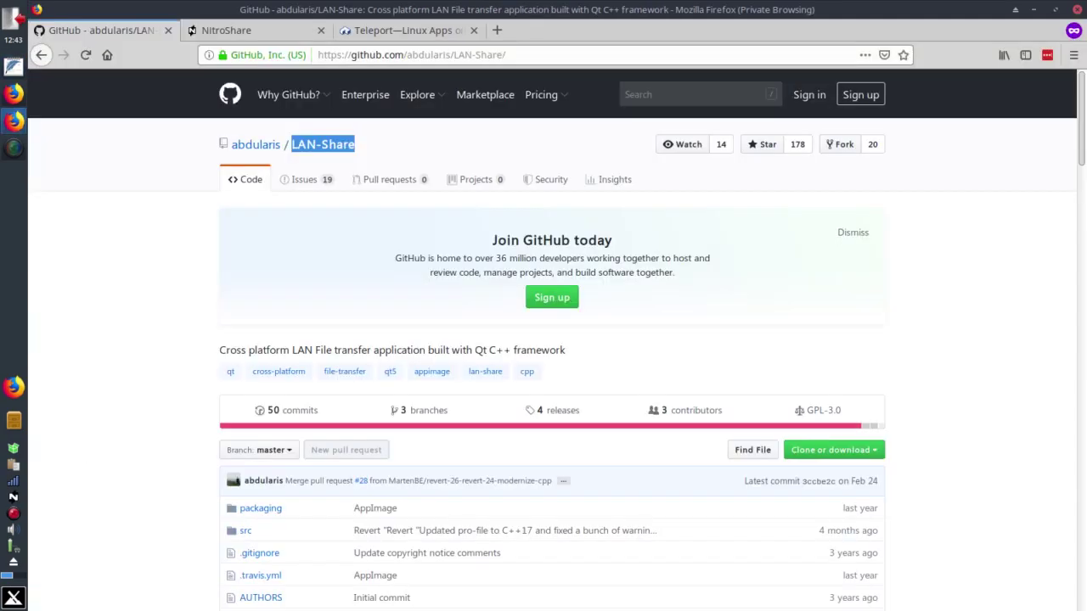
click(323, 144)
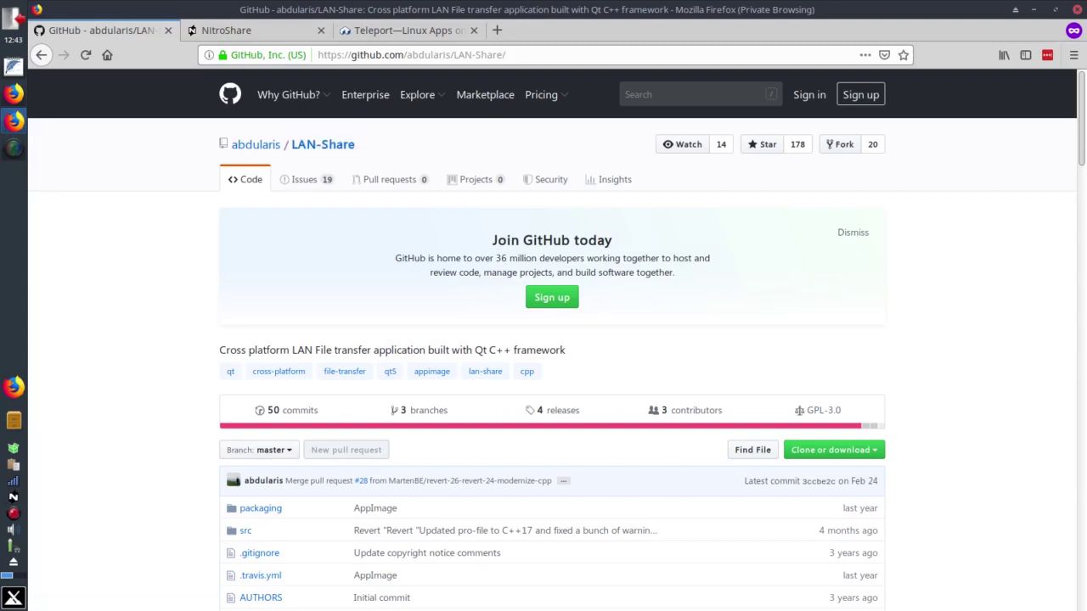
click(404, 54)
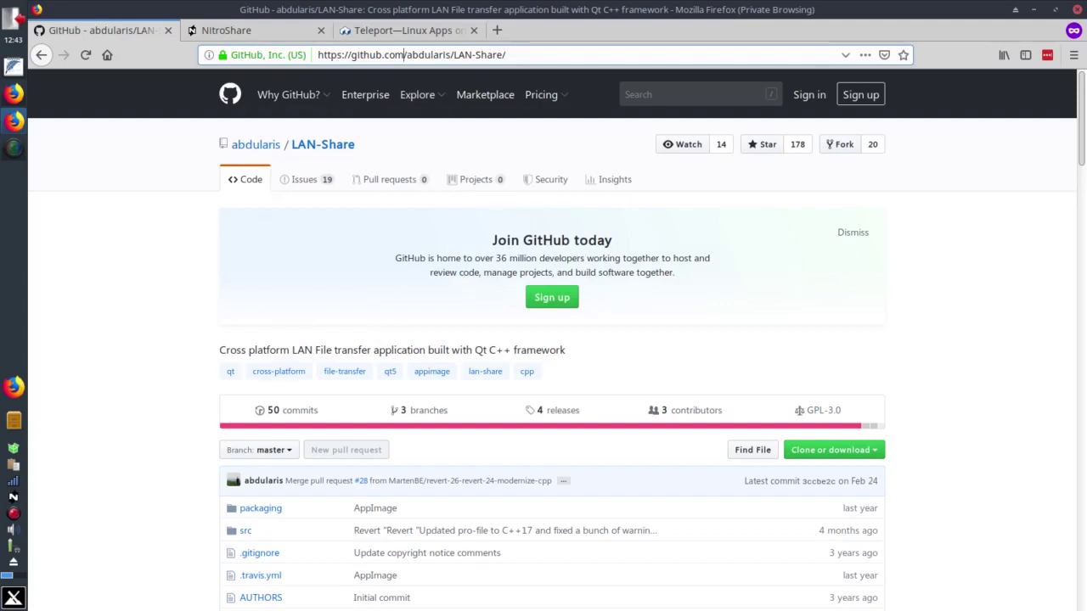
scroll(552, 339, down, 3)
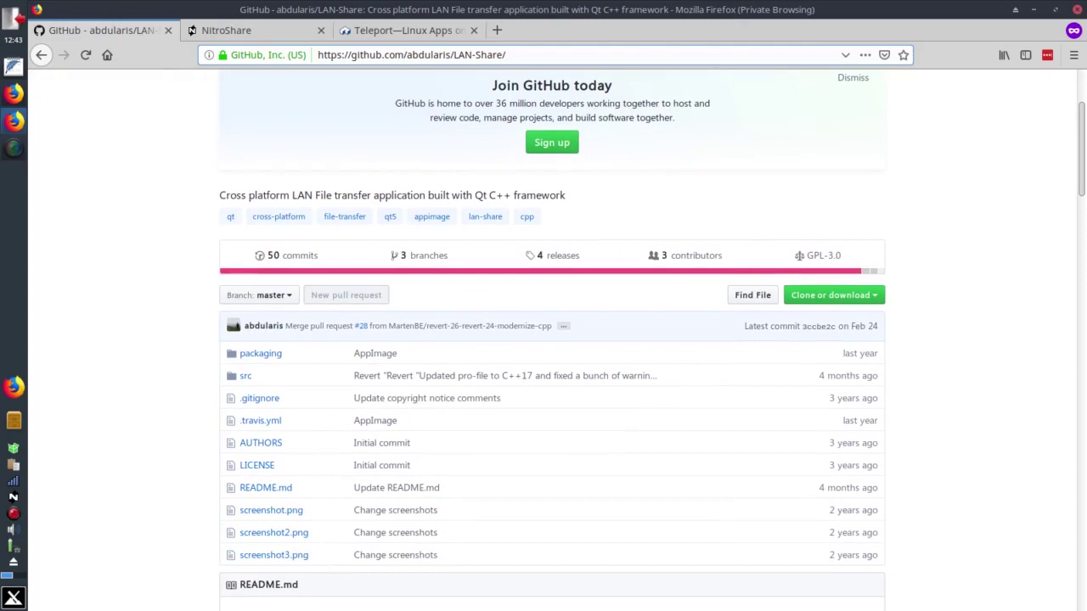
scroll(552, 340, down, 8)
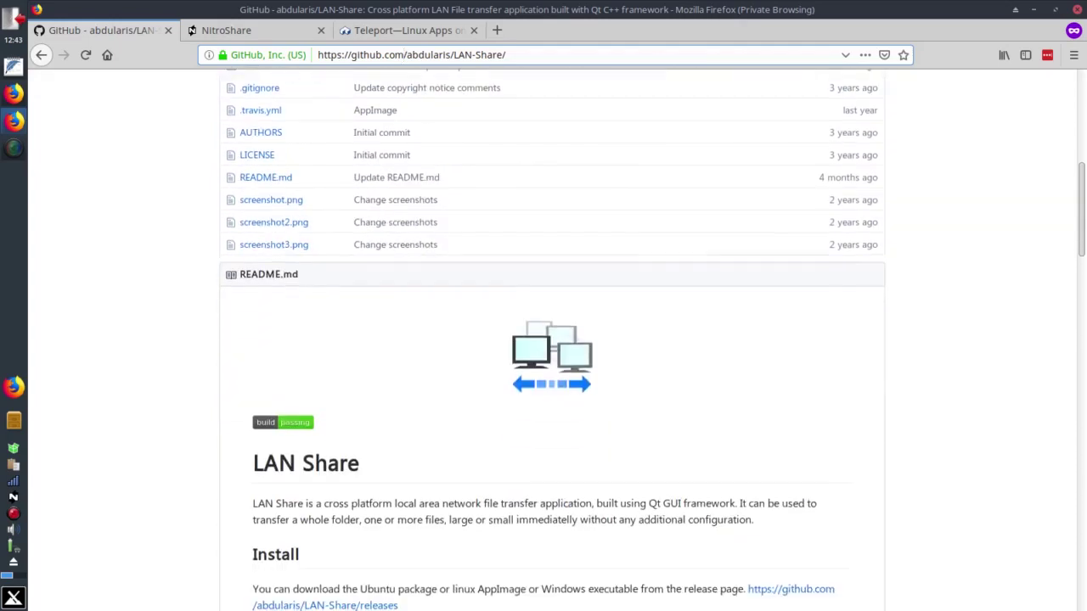
scroll(552, 339, down, 2)
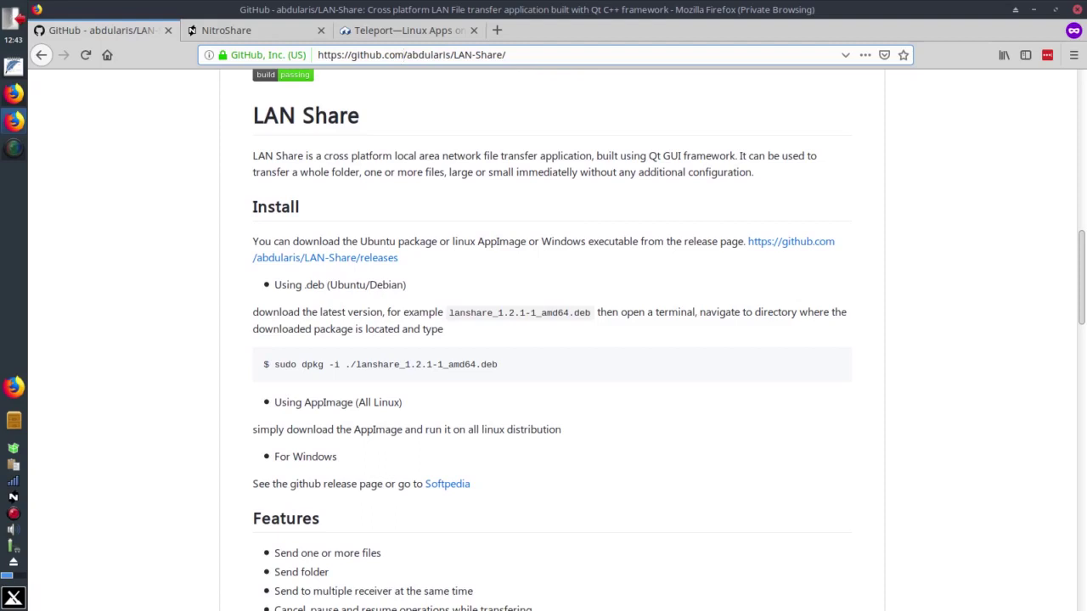
Find the LAN Share application by searching the system for "lan" and launch it.
key(super)
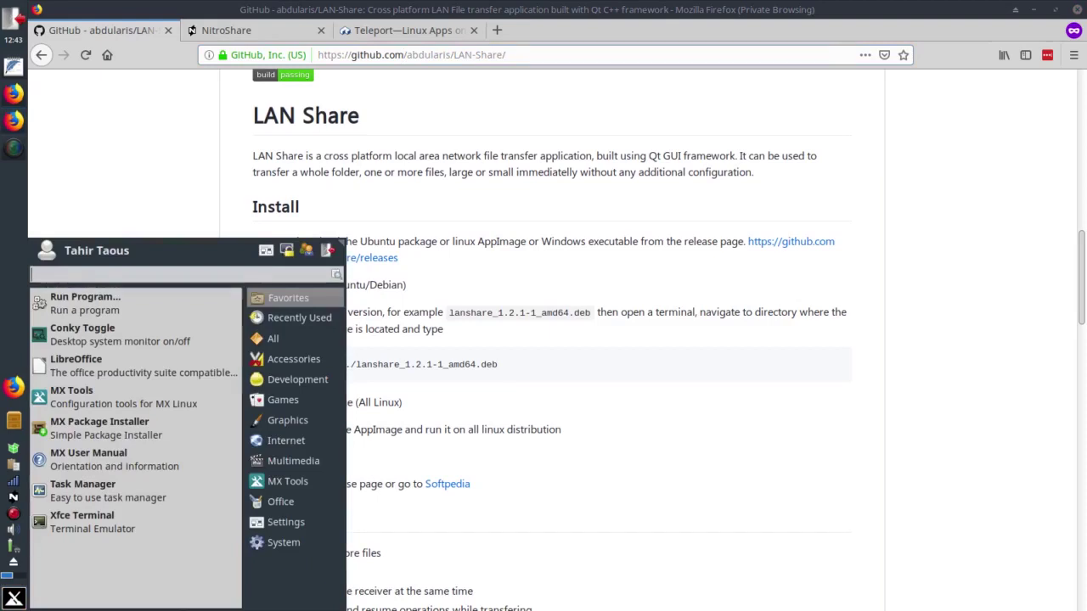
text(lan)
key(Up)
key(Up)
key(Up)
key(Up)
key(Up)
key(Up)
key(Up)
key(Return)
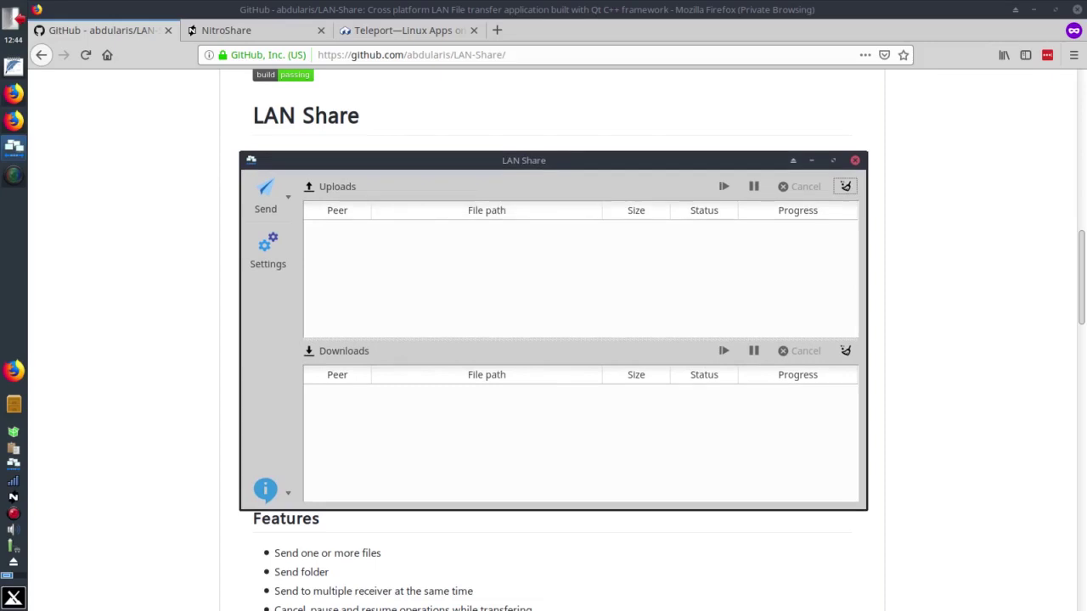
Try to send the Pictures folder with LAN Share, refreshing the receiver list before cancelling the transfer.
click(266, 196)
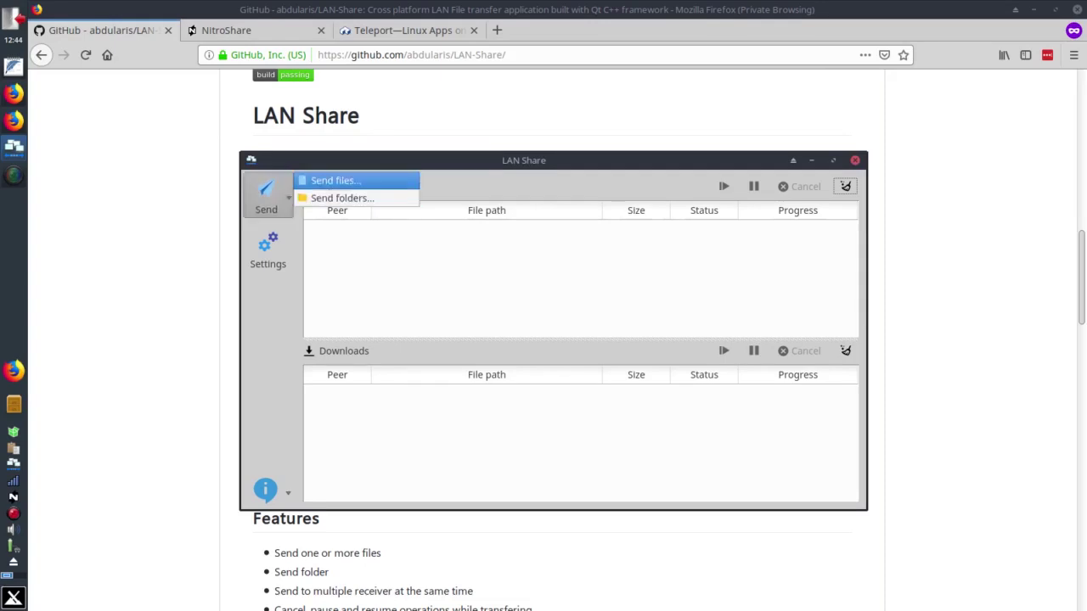
key(Down)
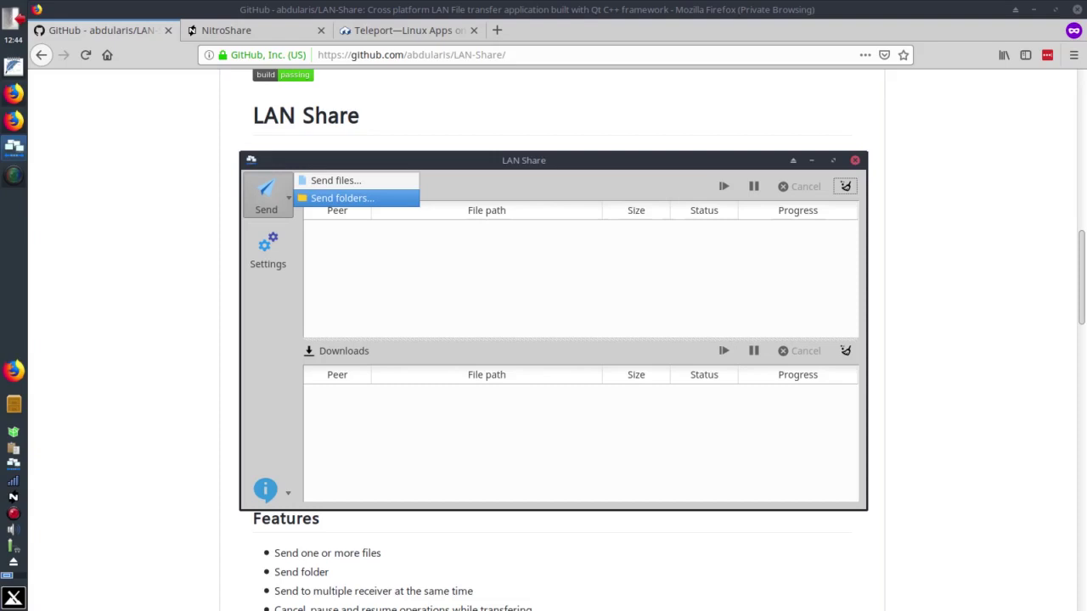
key(Return)
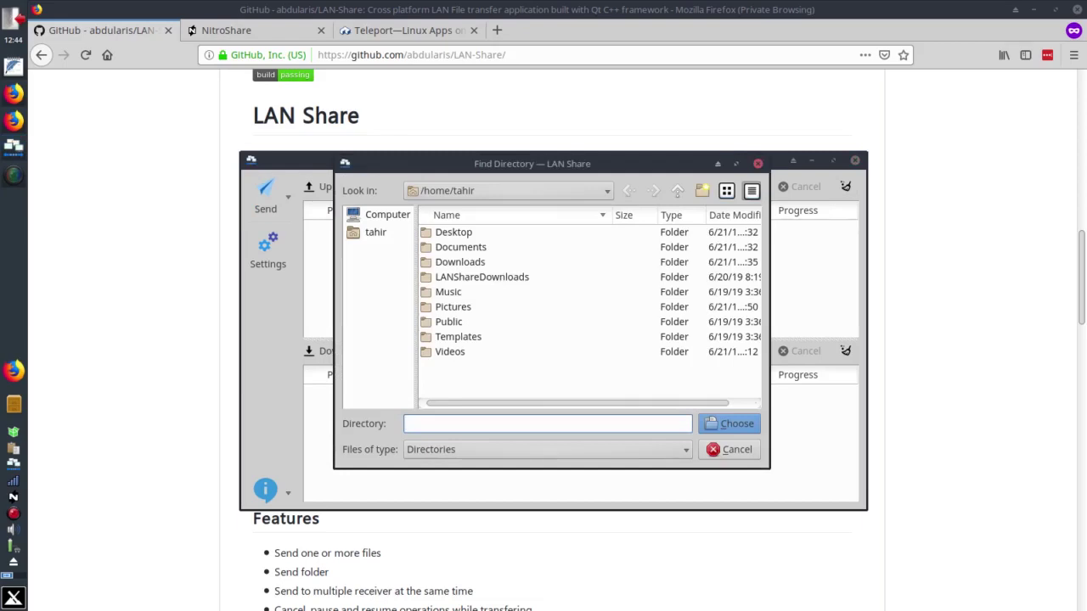
click(452, 306)
key(Return)
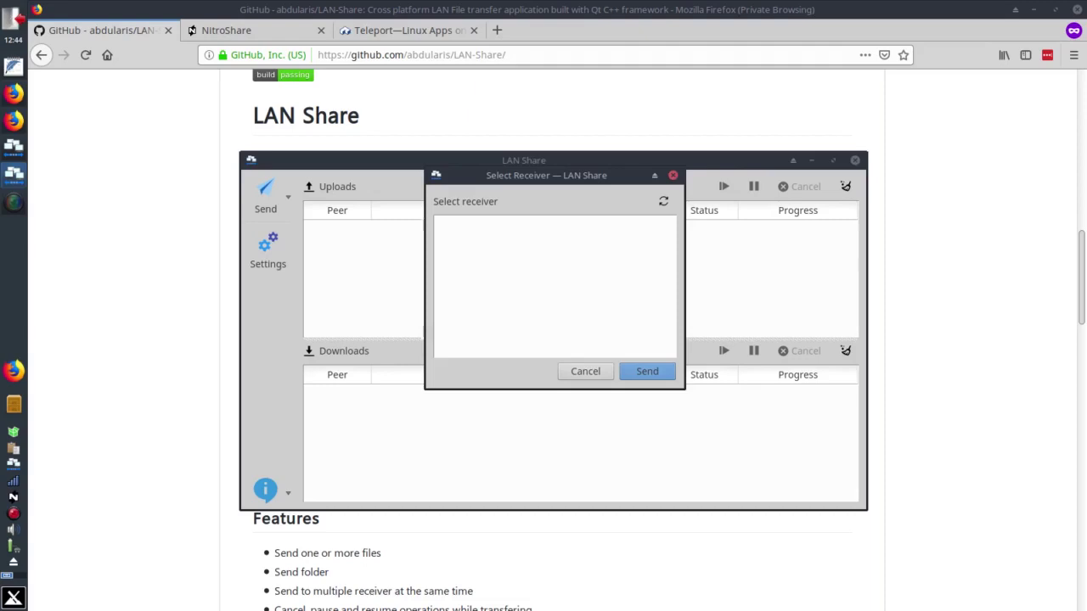
key(Tab)
key(space)
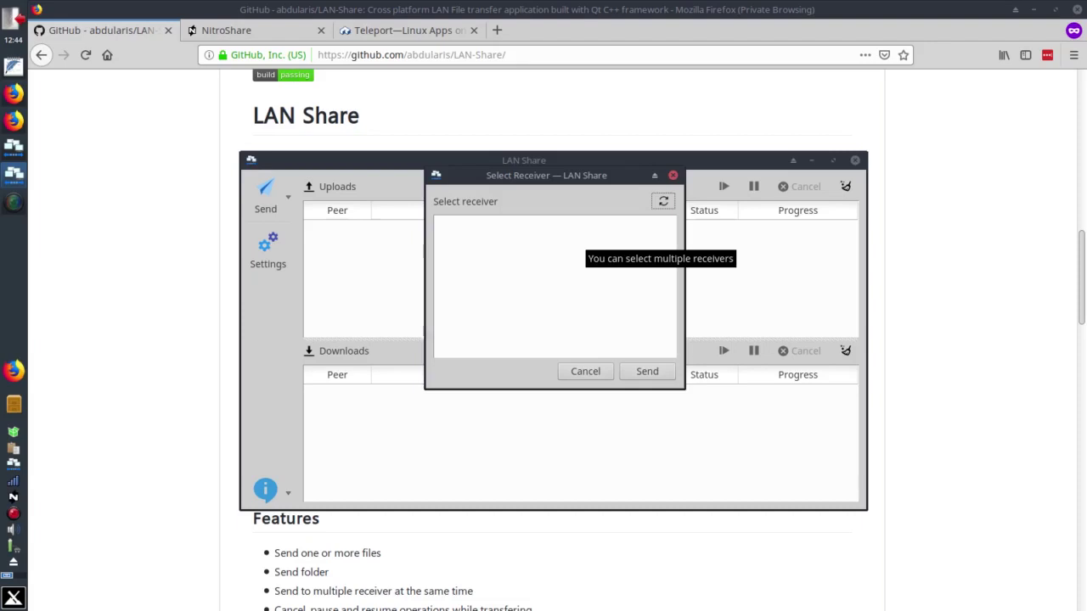
click(585, 371)
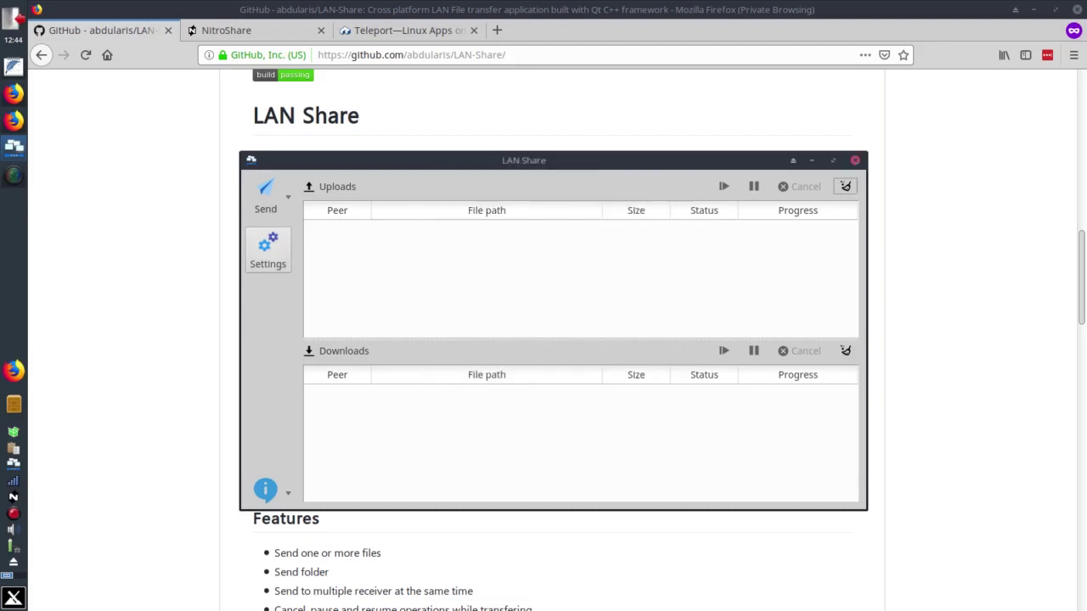
Inspect LAN Share's General and Network settings without saving changes, and close the application.
click(267, 248)
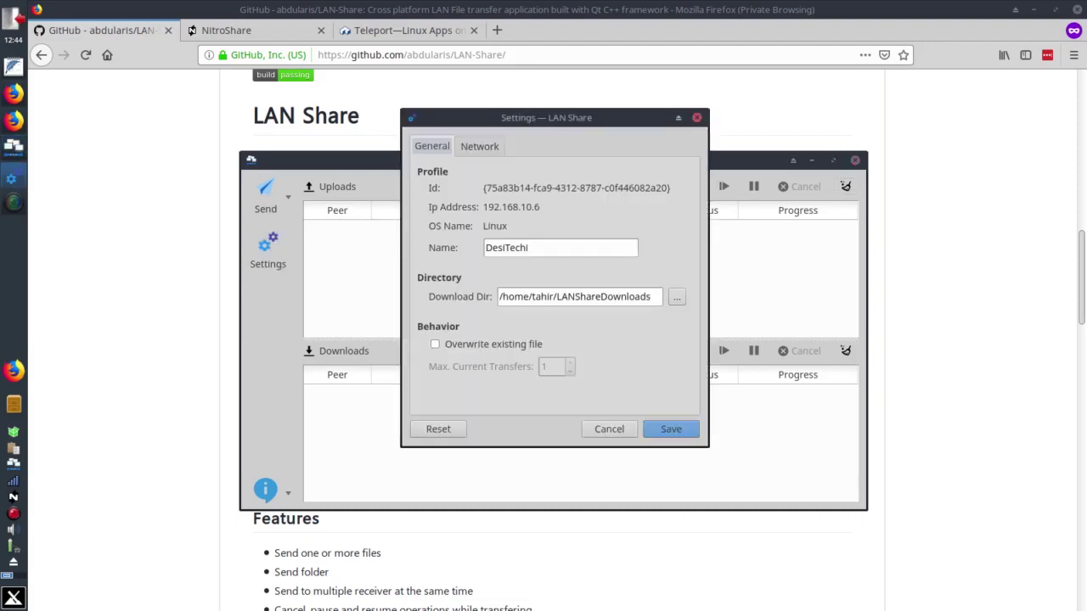
click(529, 247)
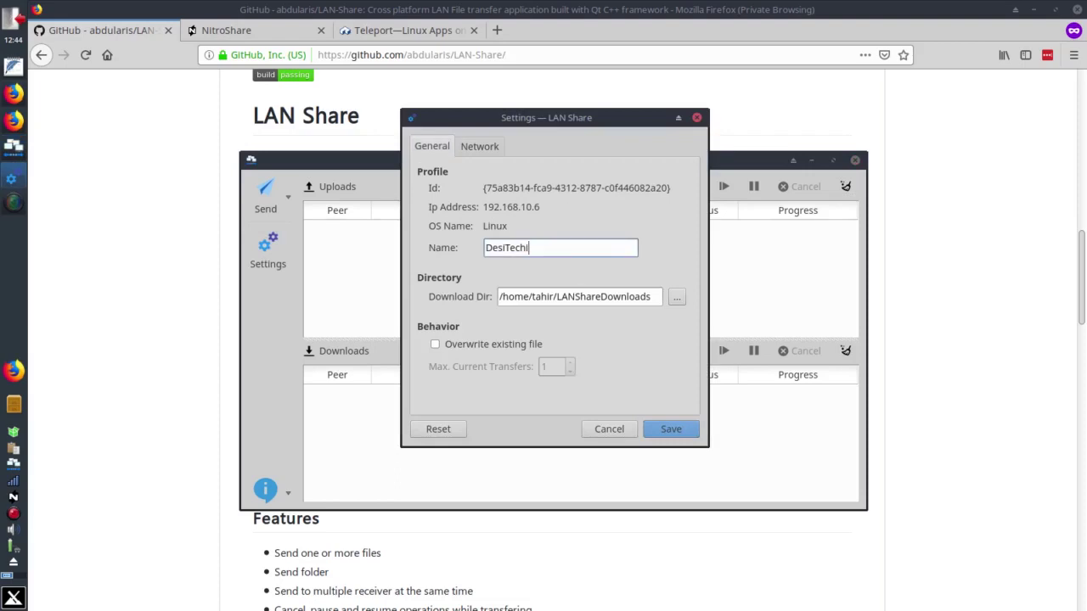
key(ctrl+a)
key(ctrl+Tab)
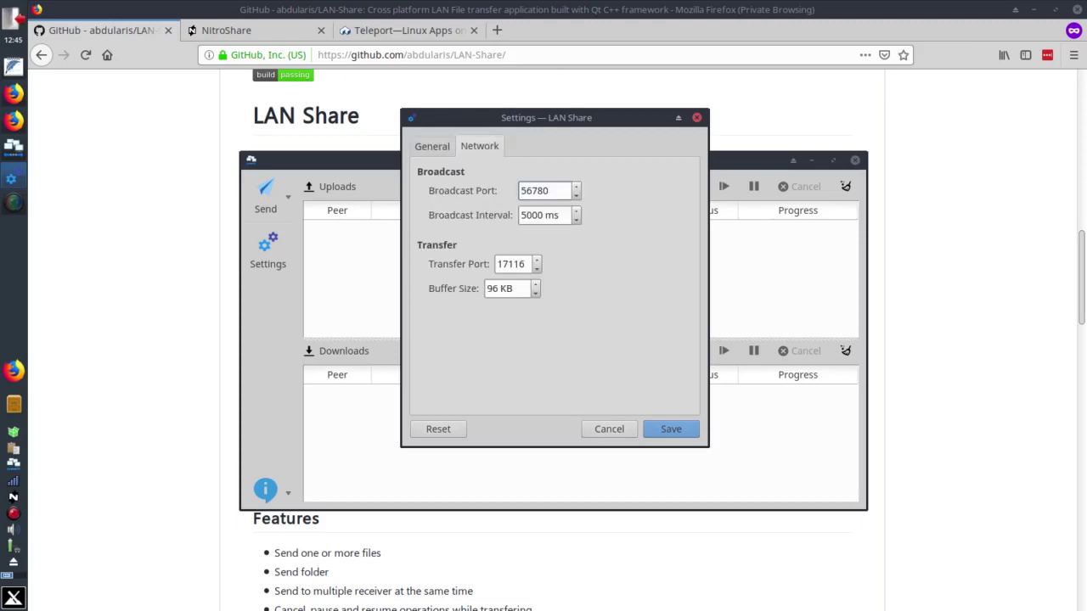
key(Escape)
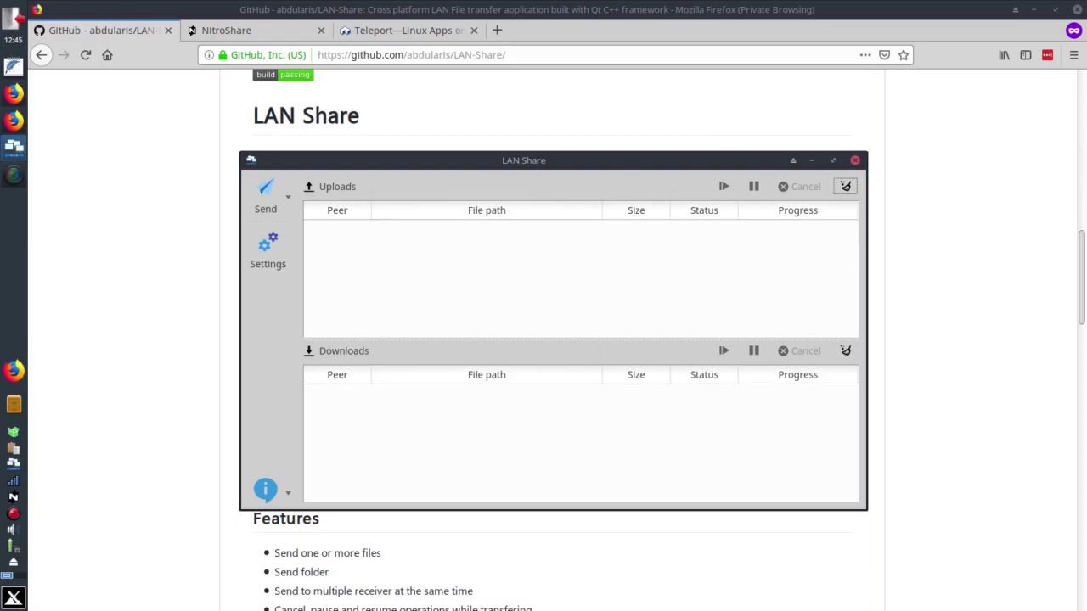
click(267, 248)
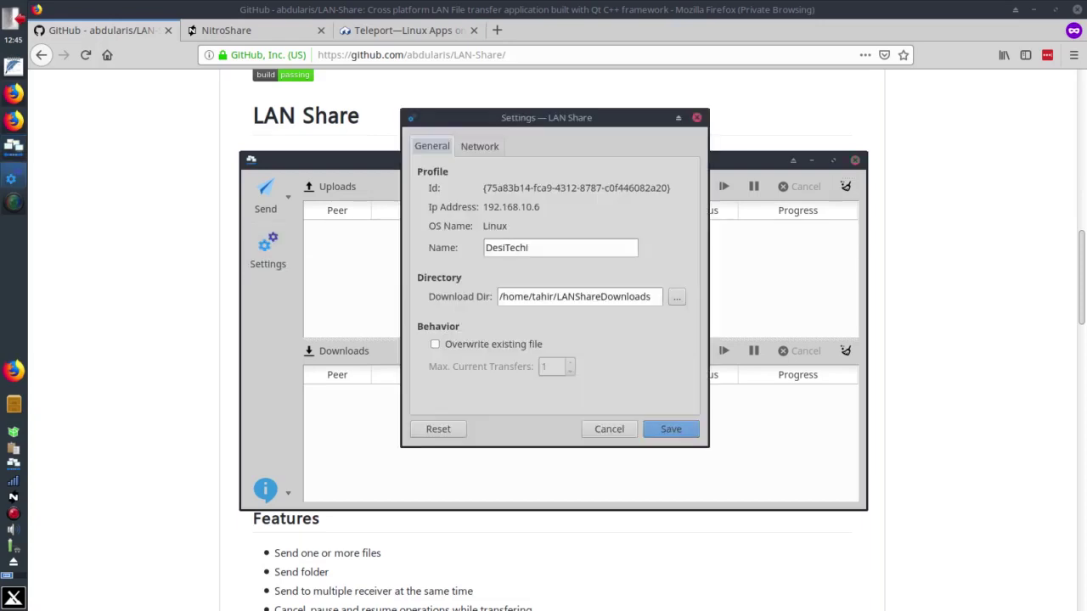
click(697, 117)
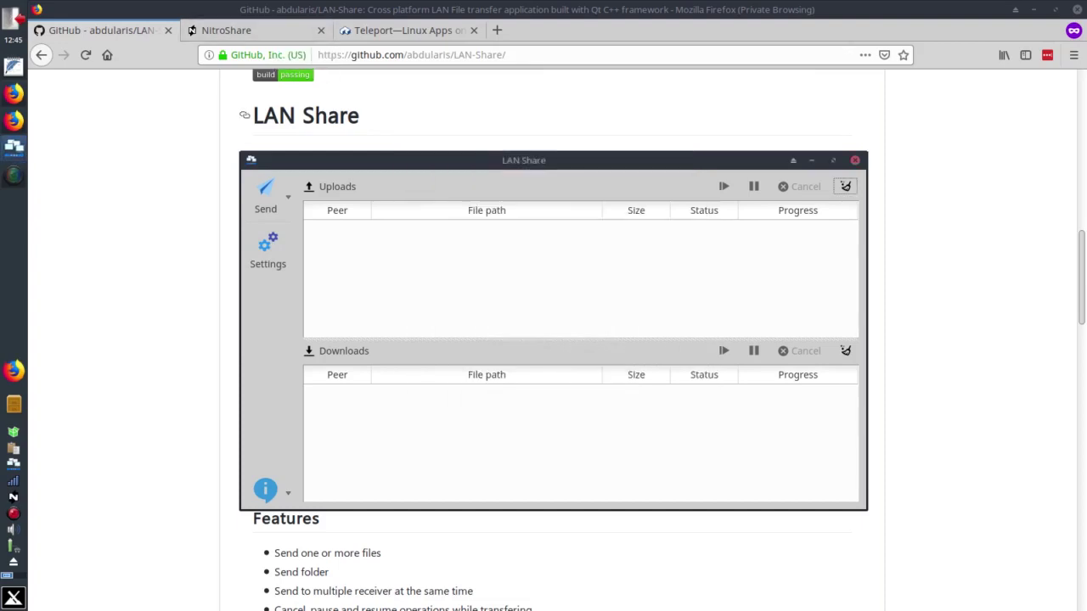
click(854, 160)
Review the NitroShare website's features, its Windows, macOS and Linux downloads, and the Linux package install commands.
click(192, 31)
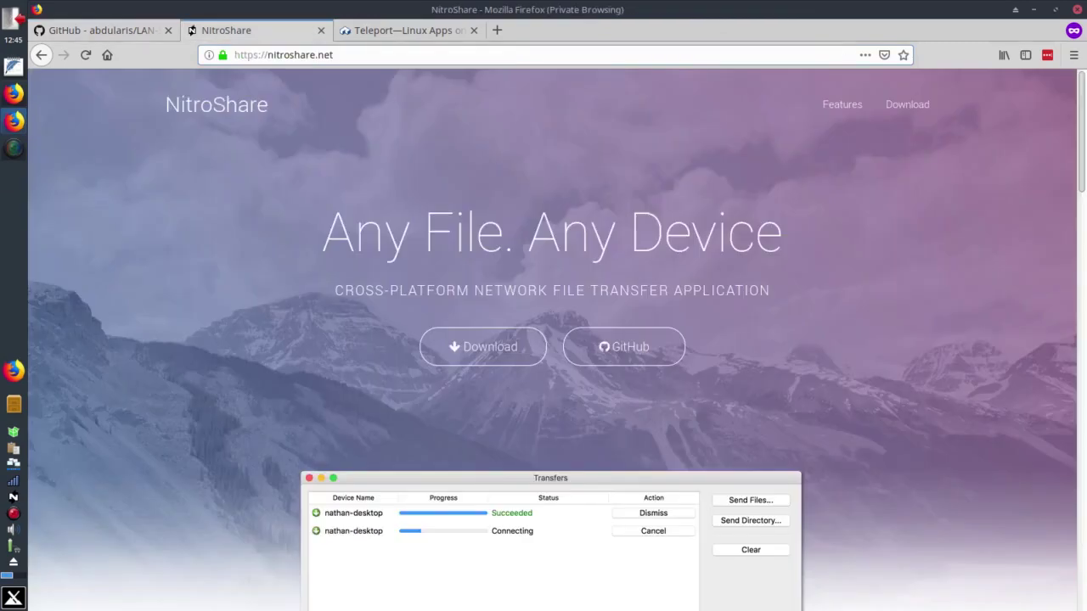
scroll(552, 340, down, 3)
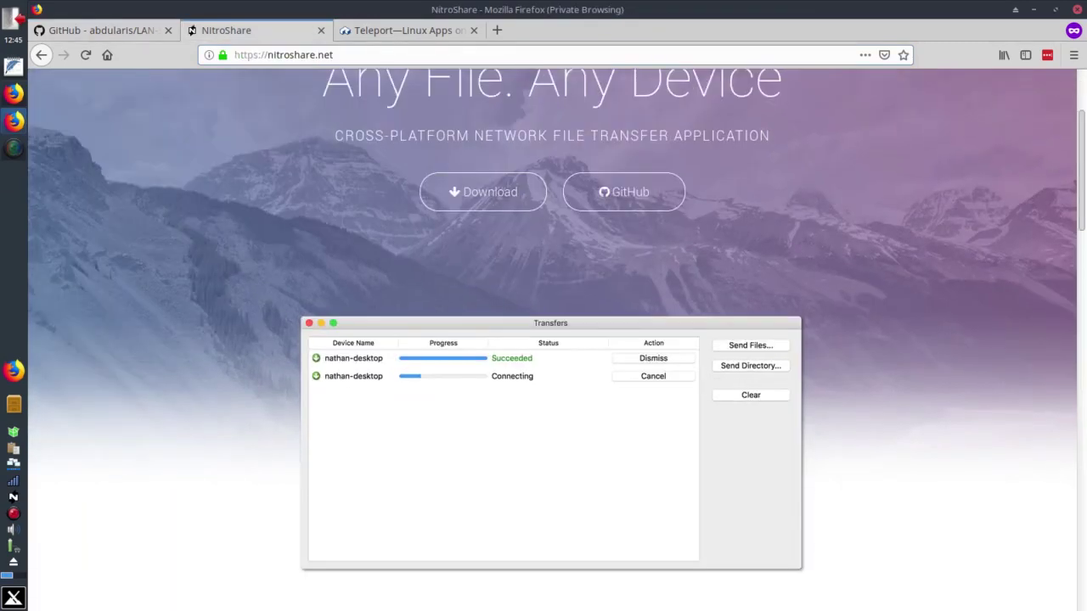
scroll(552, 340, down, 15)
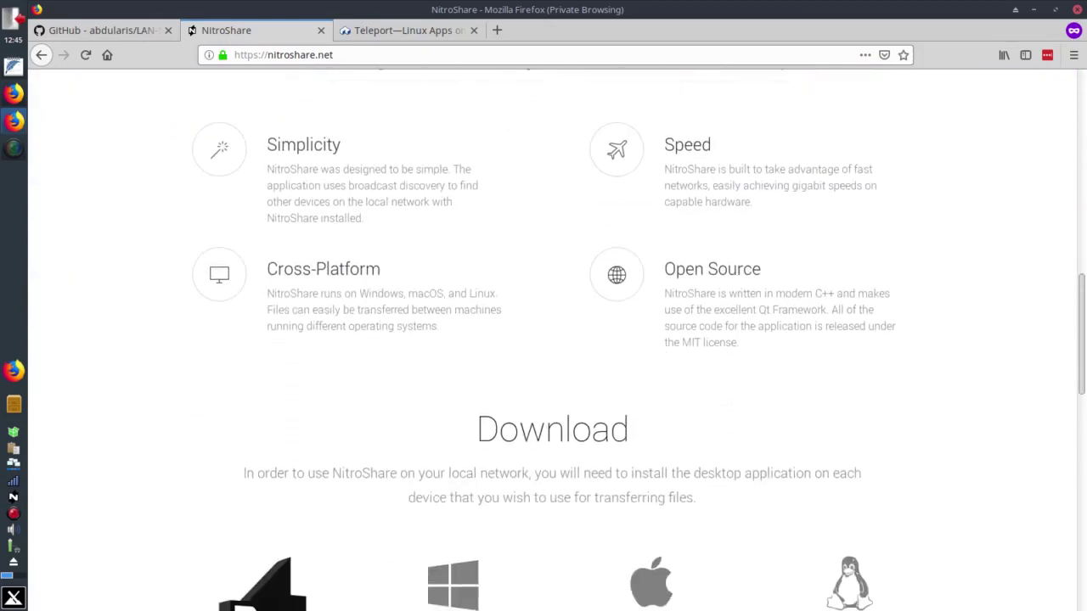
scroll(552, 339, down, 4)
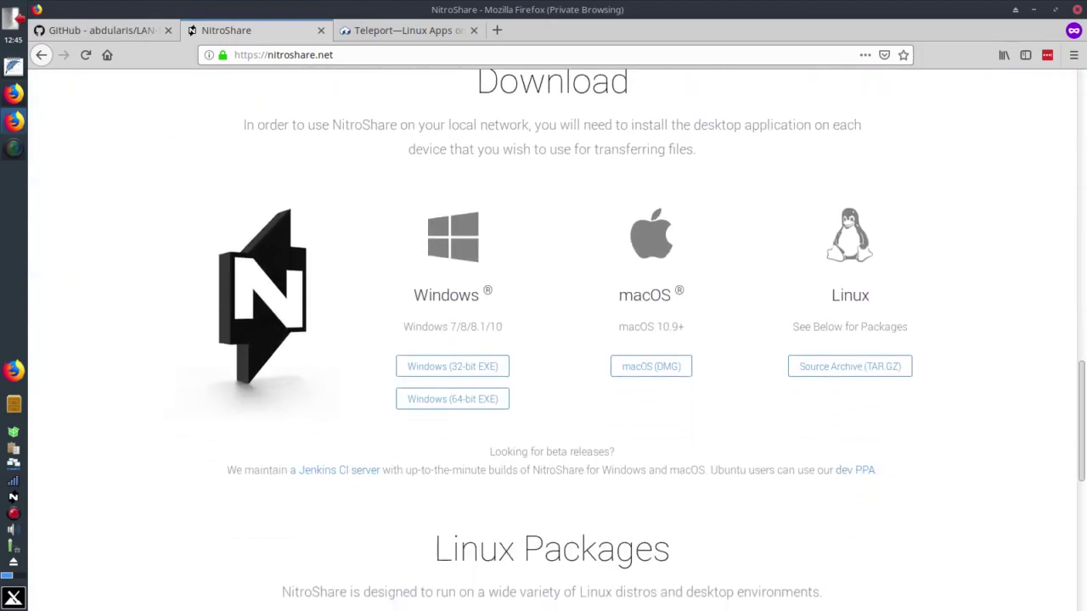
scroll(551, 340, down, 8)
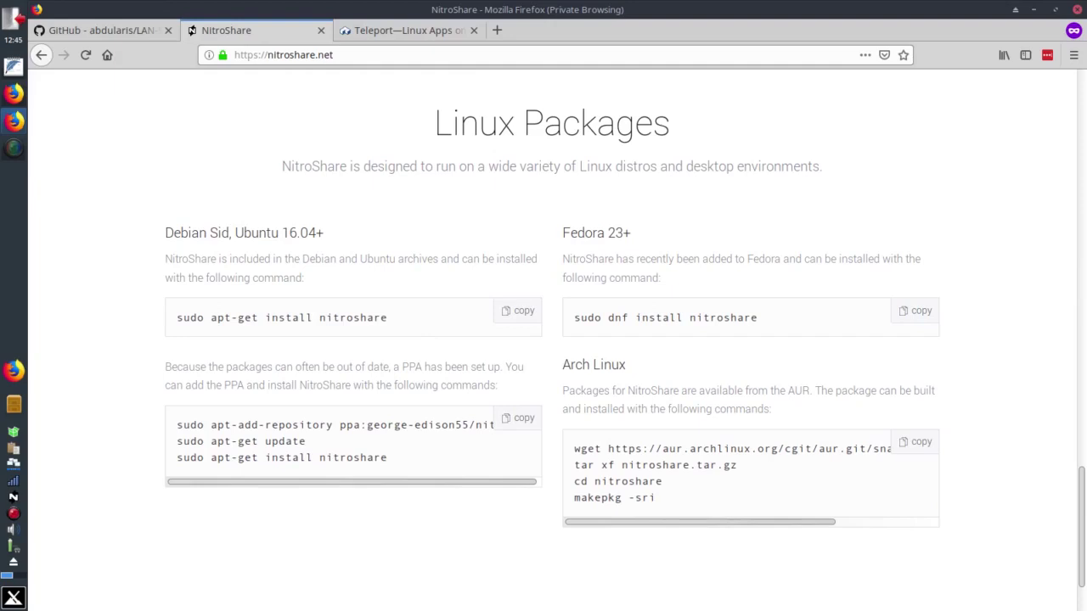
View the running NitroShare application's list of transfers and close its window.
right_click(13, 497)
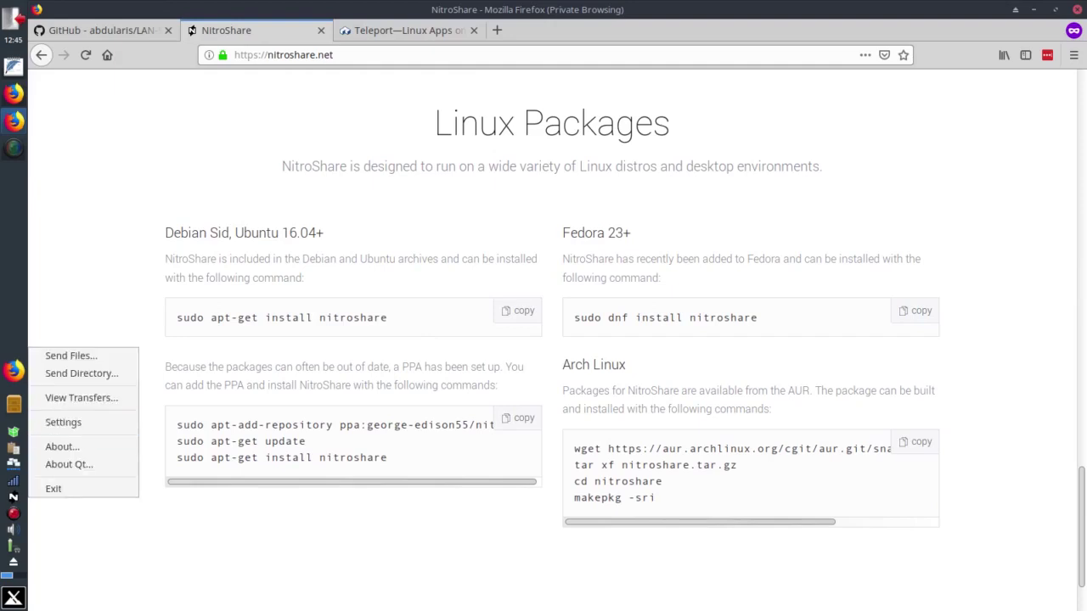
click(80, 397)
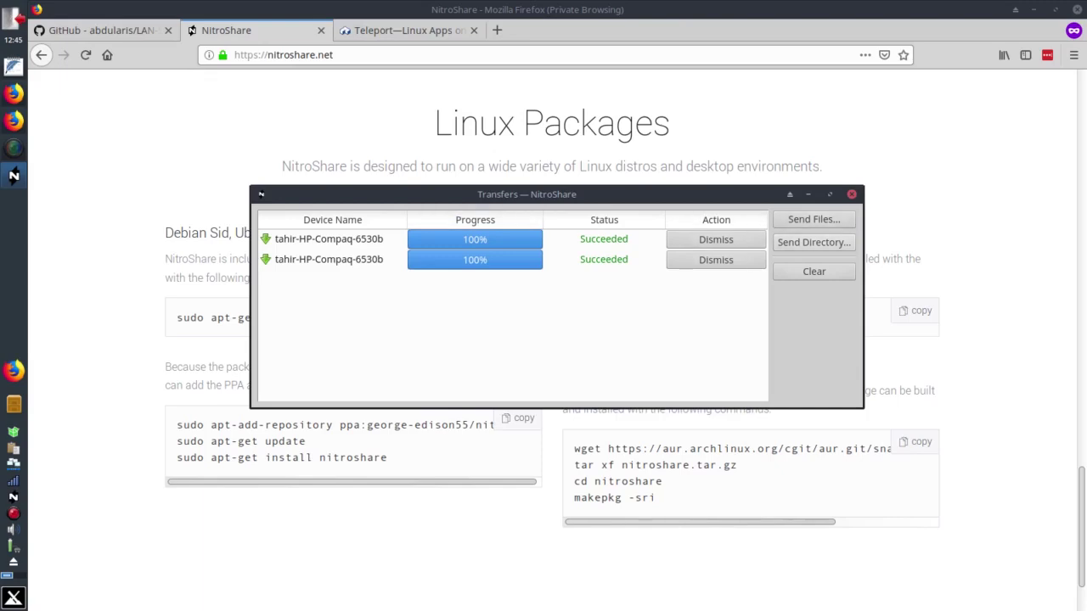
right_click(682, 195)
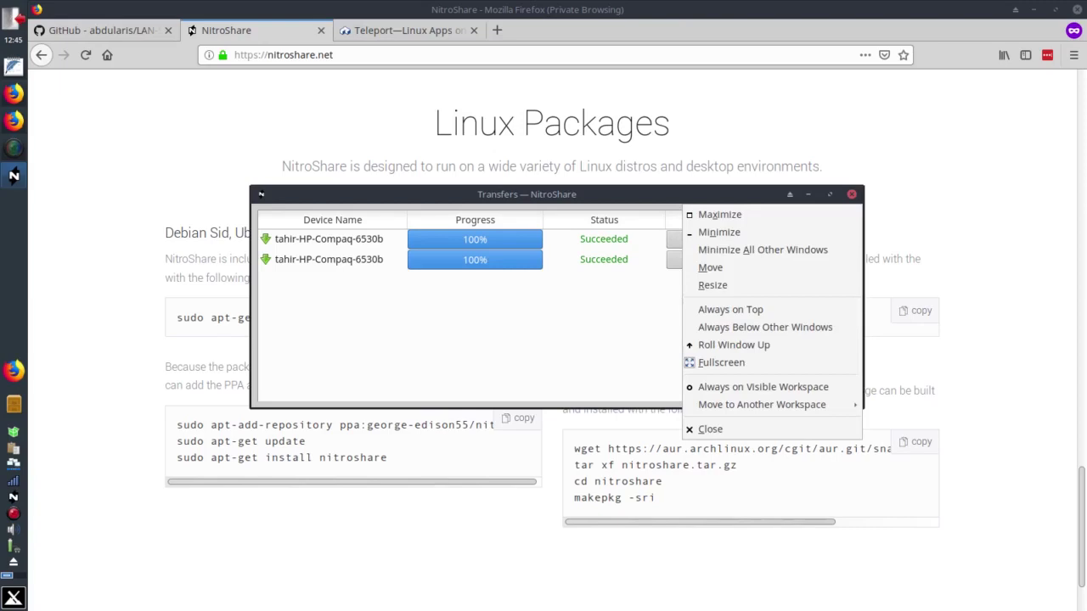
key(Escape)
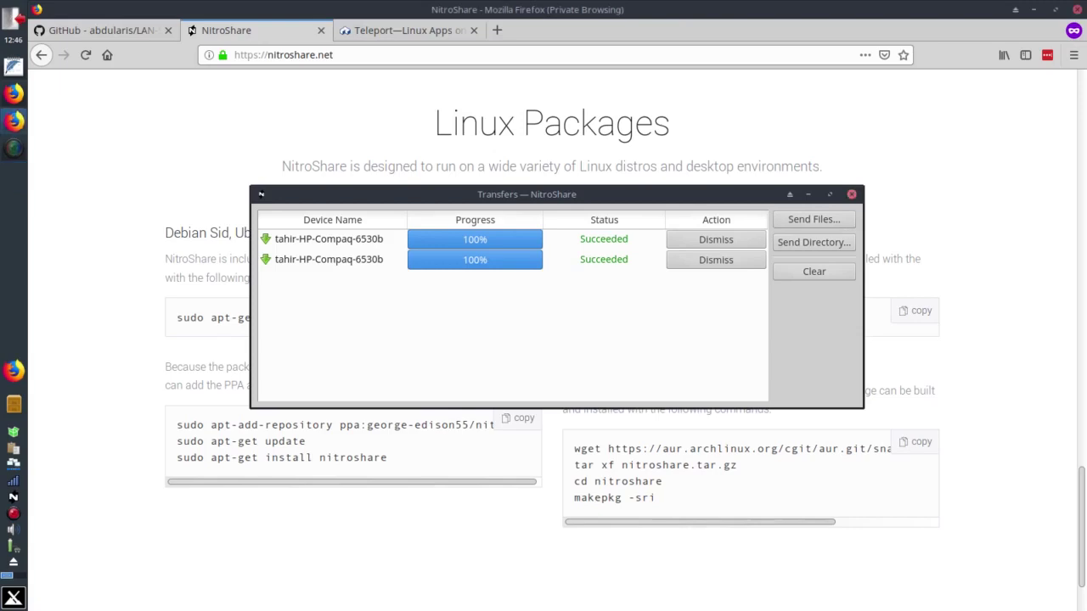
click(851, 193)
Review the Teleport page on Flathub, including its screenshot, description and version changes.
click(404, 30)
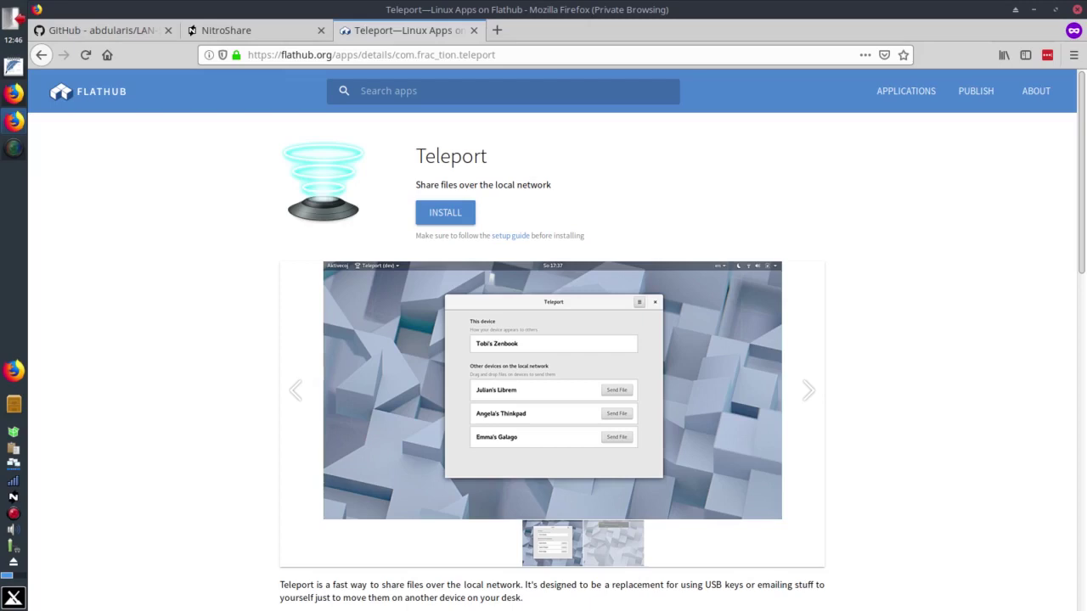
scroll(552, 339, down, 3)
scroll(552, 340, up, 3)
scroll(552, 340, down, 4)
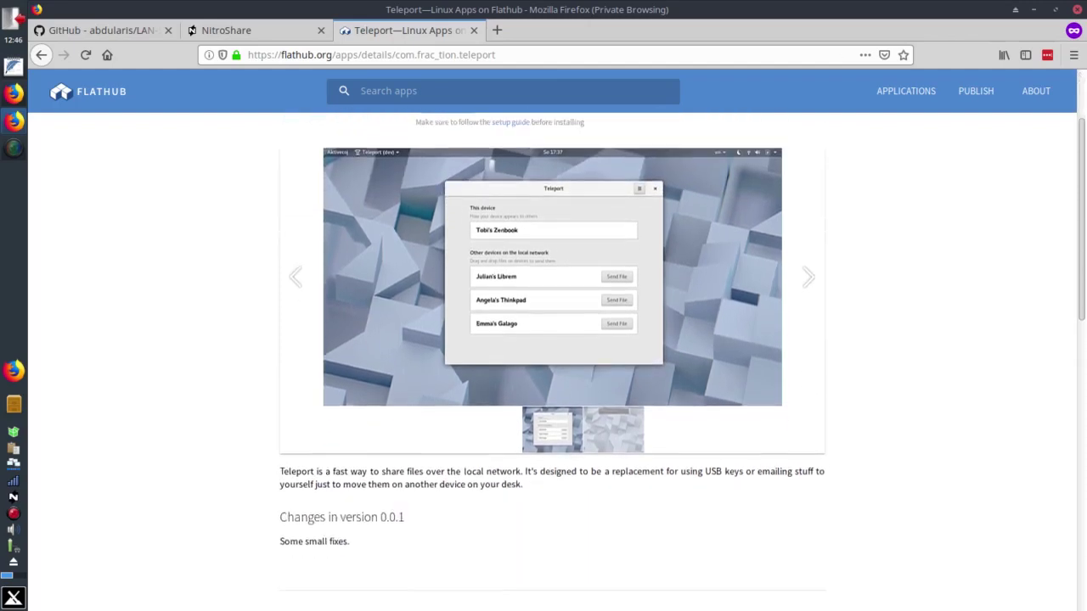
scroll(551, 340, up, 2)
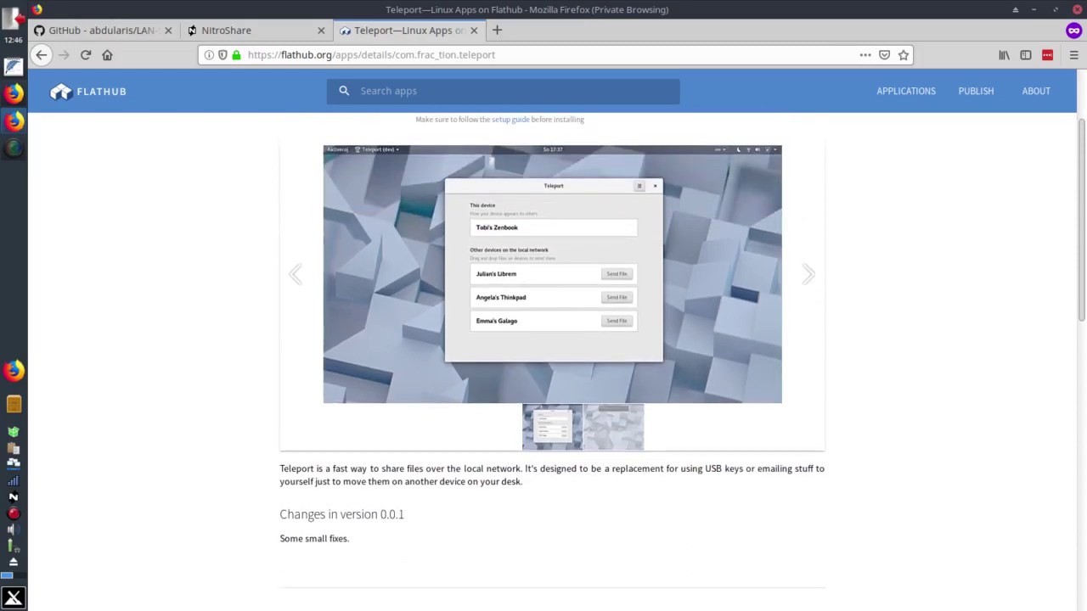
Revisit the NitroShare website up to its opening banner and return to the Teleport page on Flathub.
click(193, 31)
scroll(552, 340, up, 15)
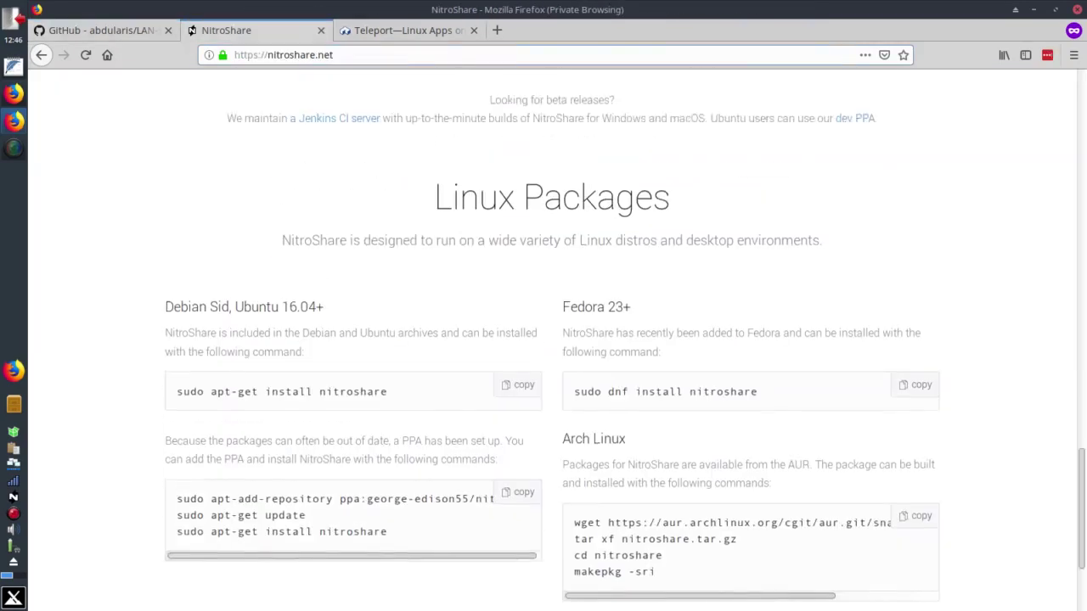
scroll(552, 340, up, 6)
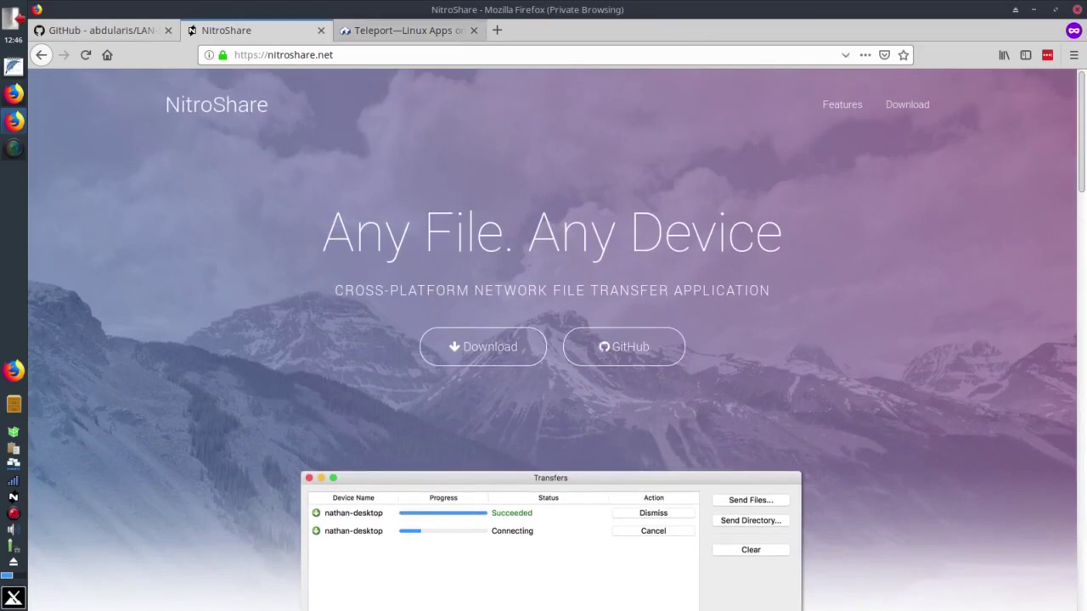
click(399, 31)
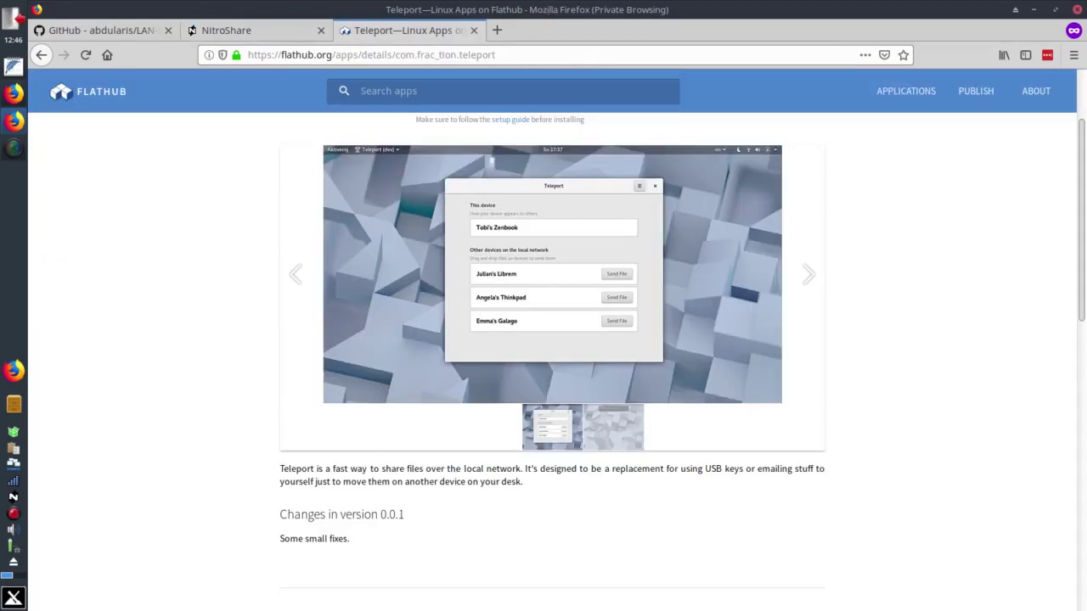